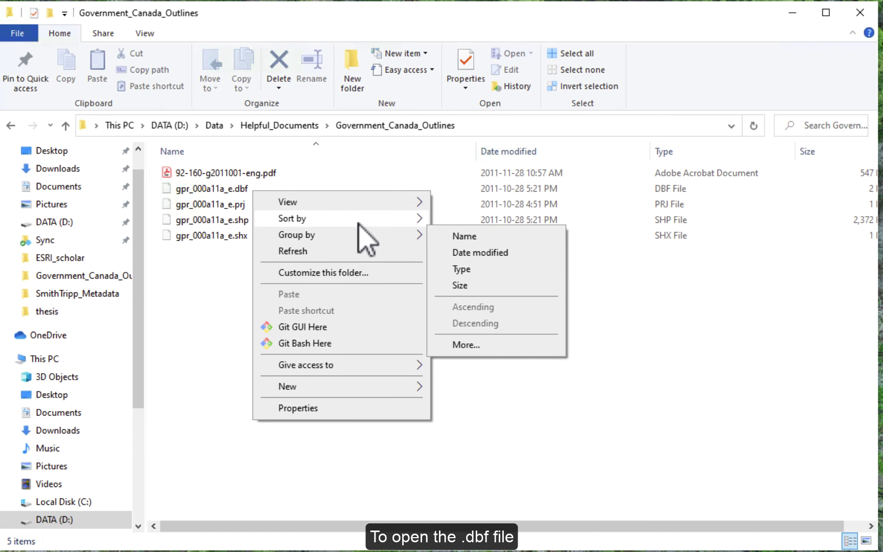
Open the gpr_000a11a_e.dbf file from the Government_Canada_Outlines folder in Excel.
click(151, 285)
right_click(217, 188)
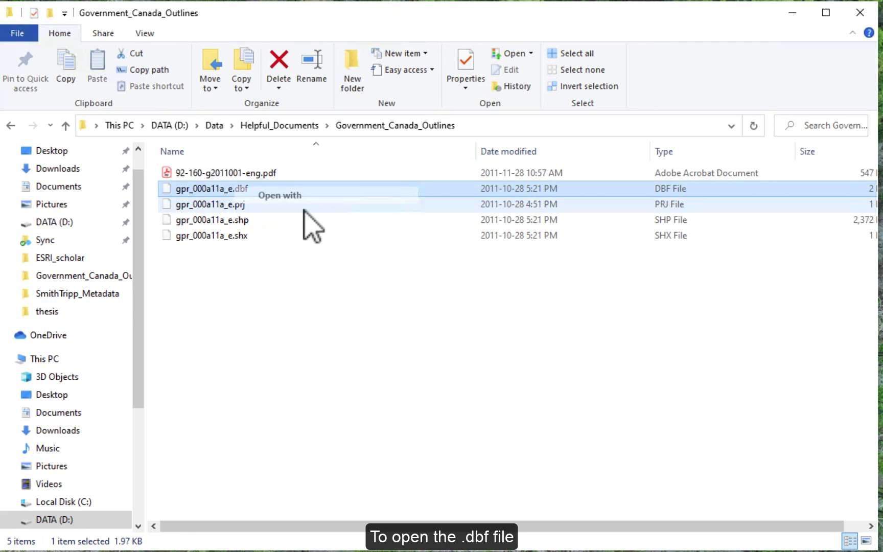
click(265, 196)
click(169, 169)
click(301, 283)
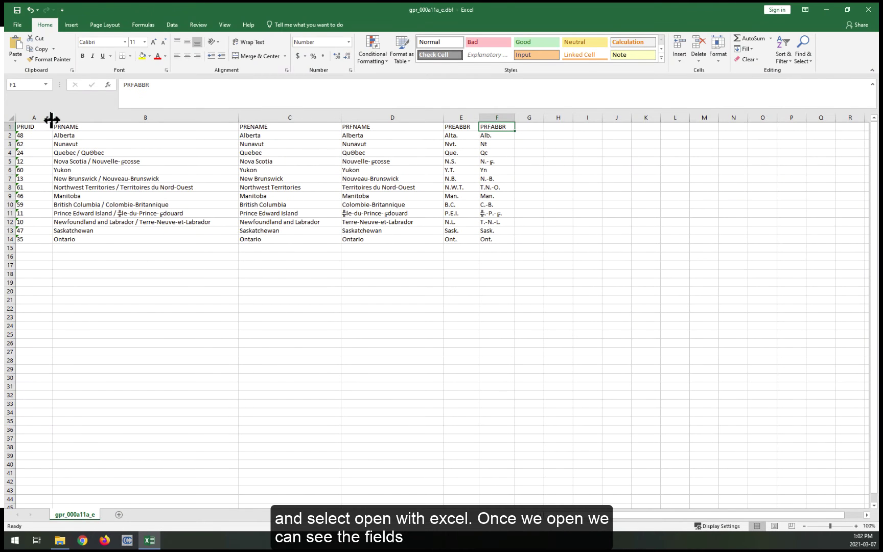
Widen column A slightly and examine the field names in row 1 and the PRUID values beneath.
drag(51, 120, 61, 119)
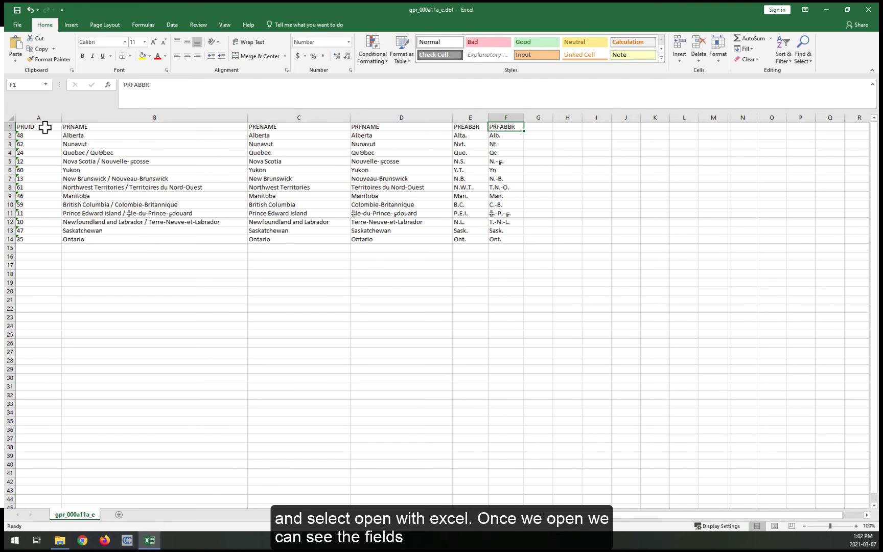
click(45, 127)
click(153, 127)
click(315, 127)
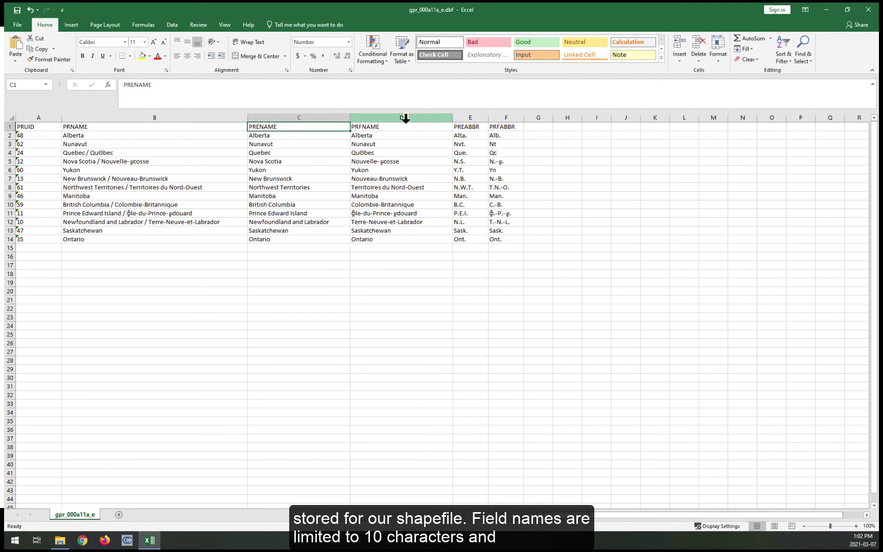
drag(44, 135, 53, 242)
click(153, 239)
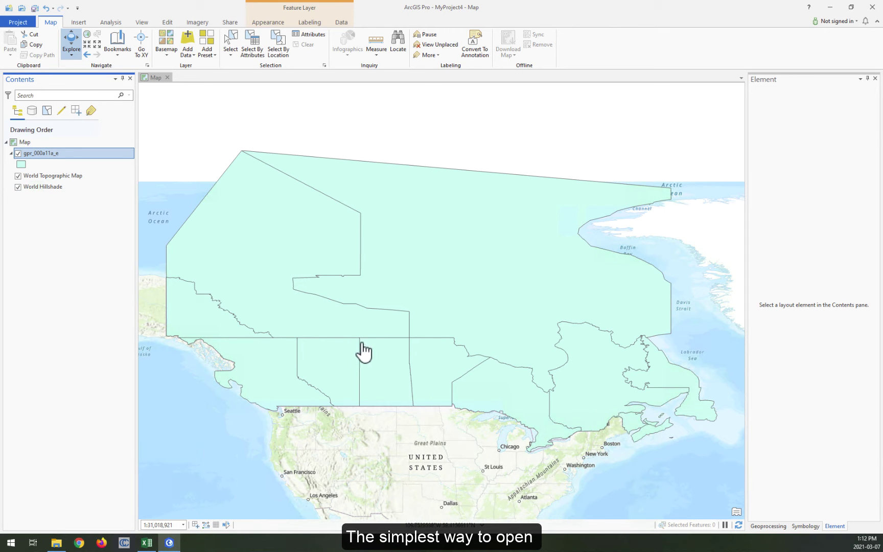
In ArcGIS Pro, open the attribute table of the gpr_000a11a_e layer and display its field design view.
right_click(48, 157)
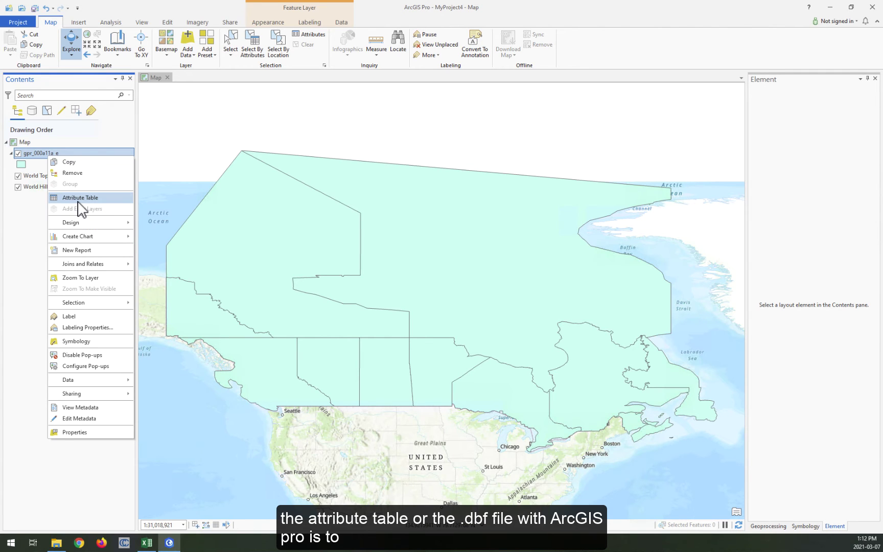
click(80, 198)
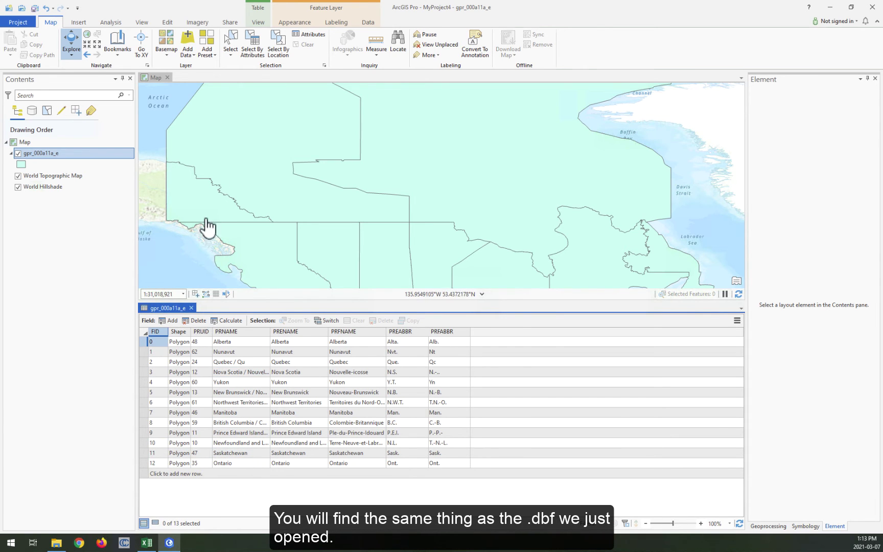
click(258, 22)
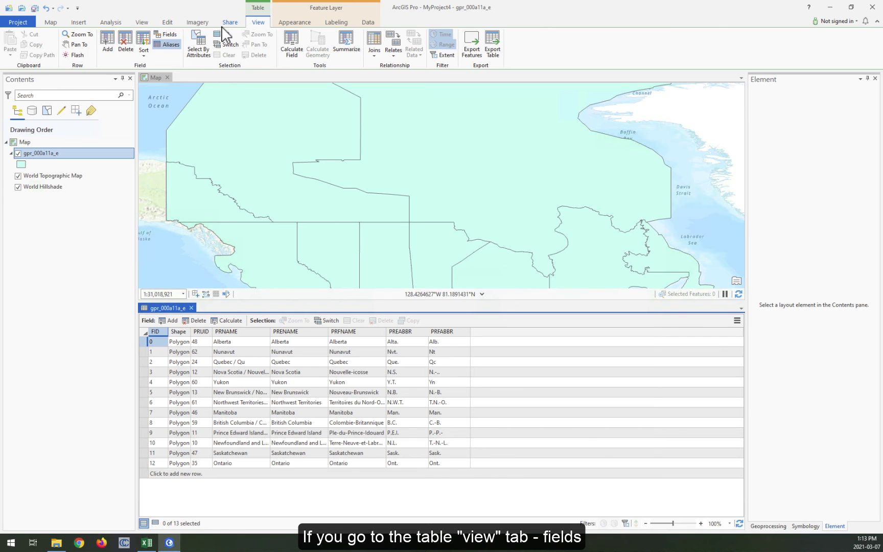
click(174, 35)
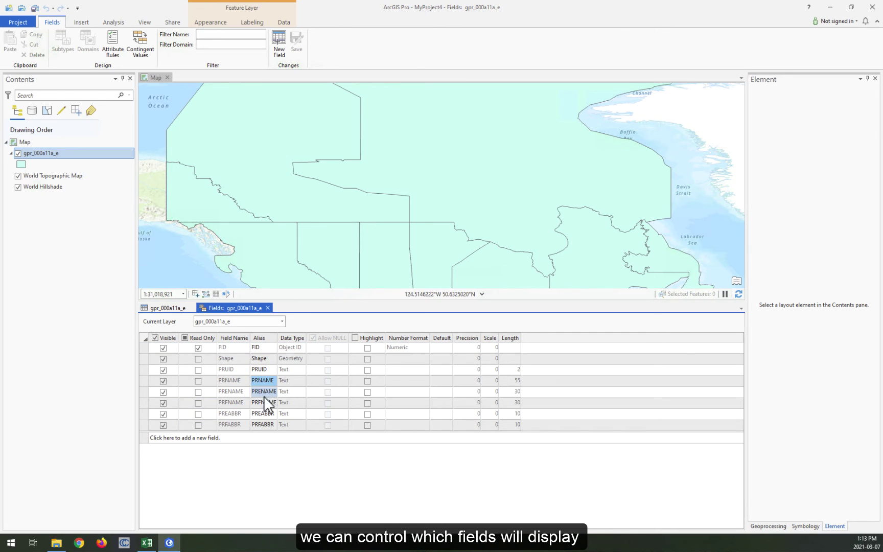
Hide the PRUID, PRNAME, PRENAME, PRFNAME, PREABBR and PRFABBR fields, save the change, and check the attribute table.
click(163, 369)
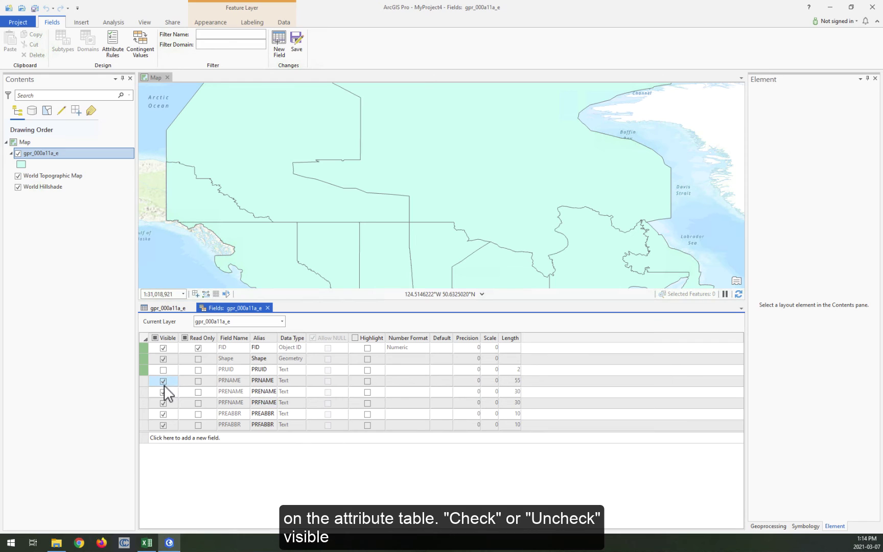
click(163, 380)
click(163, 392)
click(163, 403)
click(164, 425)
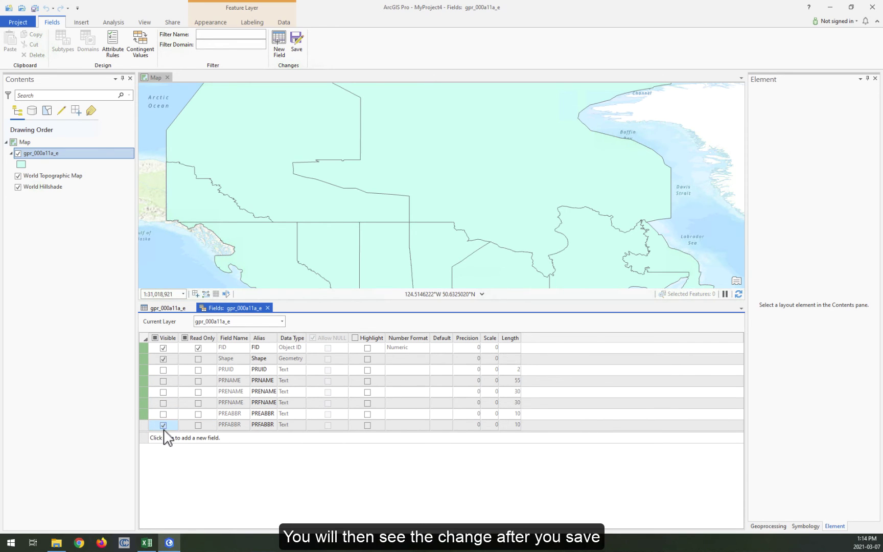
click(164, 427)
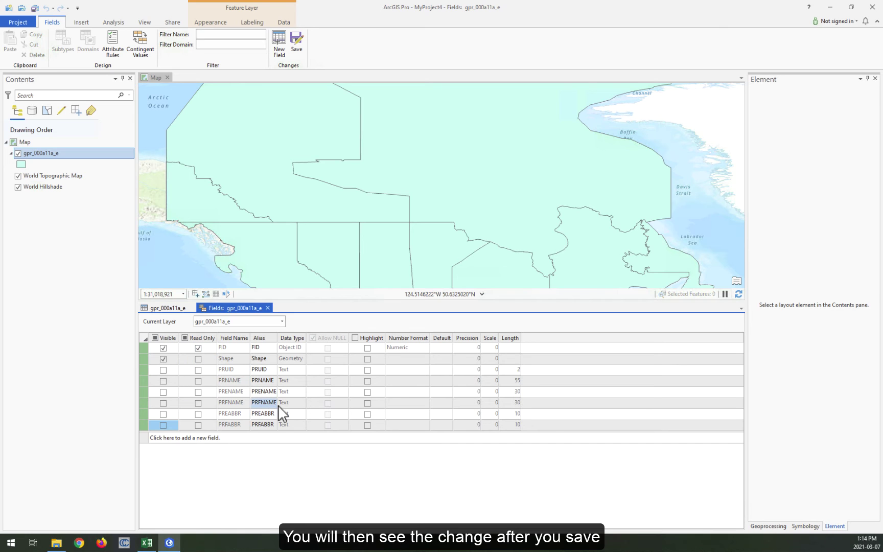
click(295, 42)
click(165, 308)
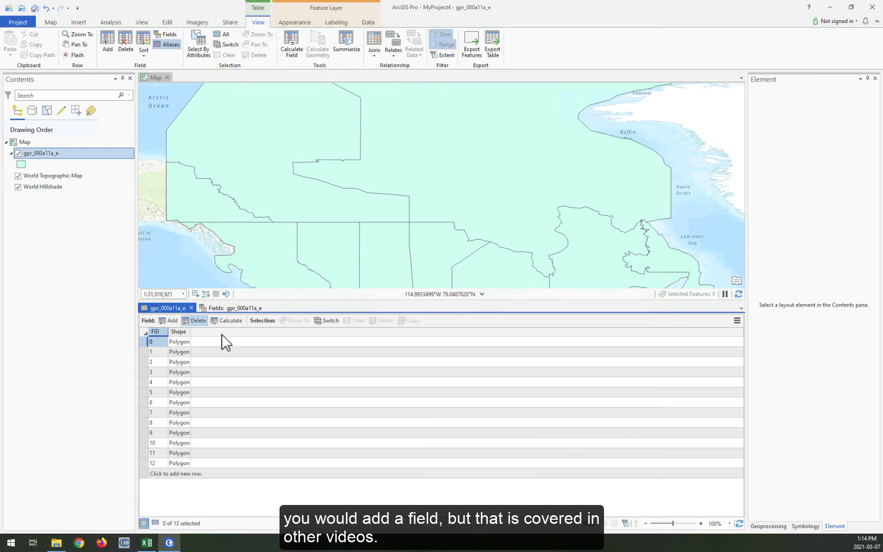
click(215, 306)
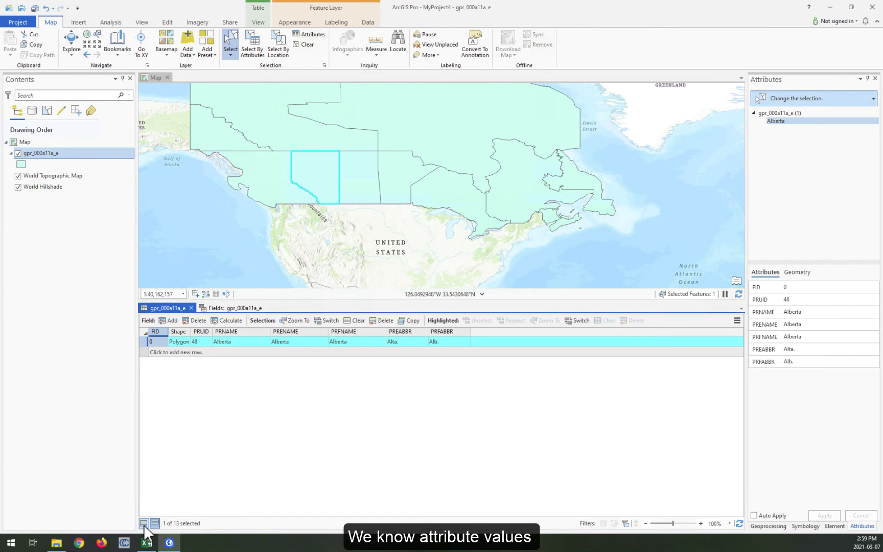
Show all records in the attribute table and select the Yukon record.
click(144, 523)
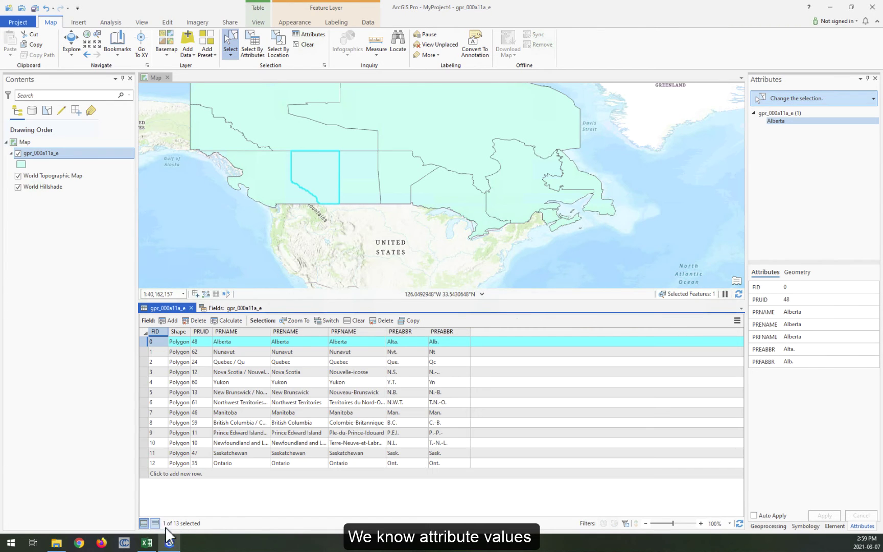
click(144, 382)
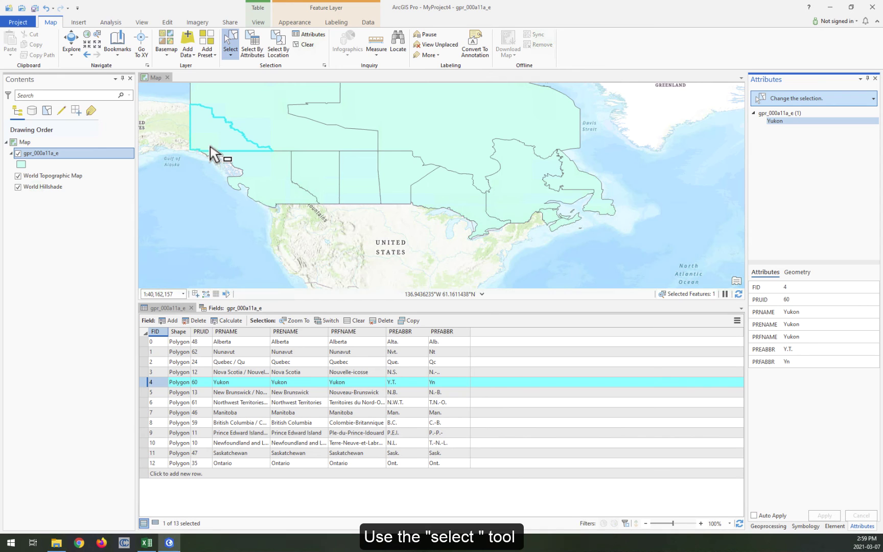
Select Alberta on the map, display its attributes, and limit the attribute table to selected records.
click(311, 175)
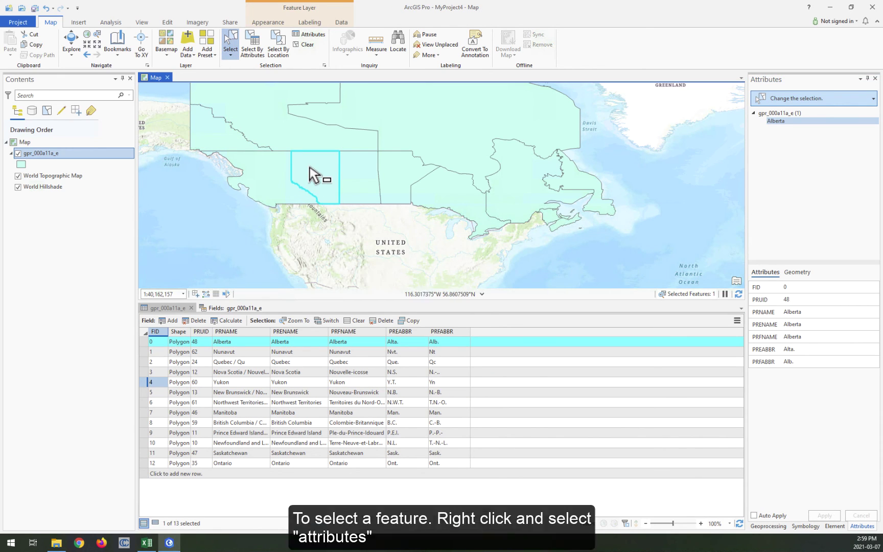
right_click(310, 167)
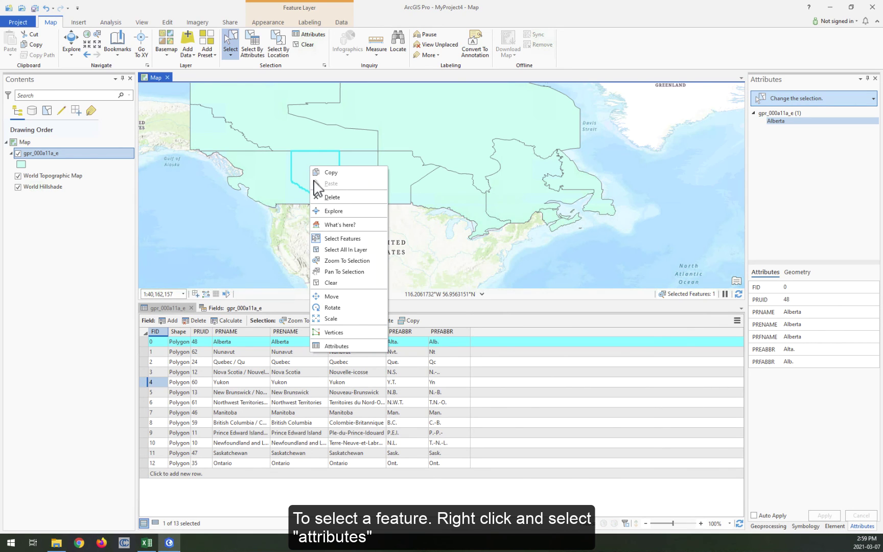
click(354, 345)
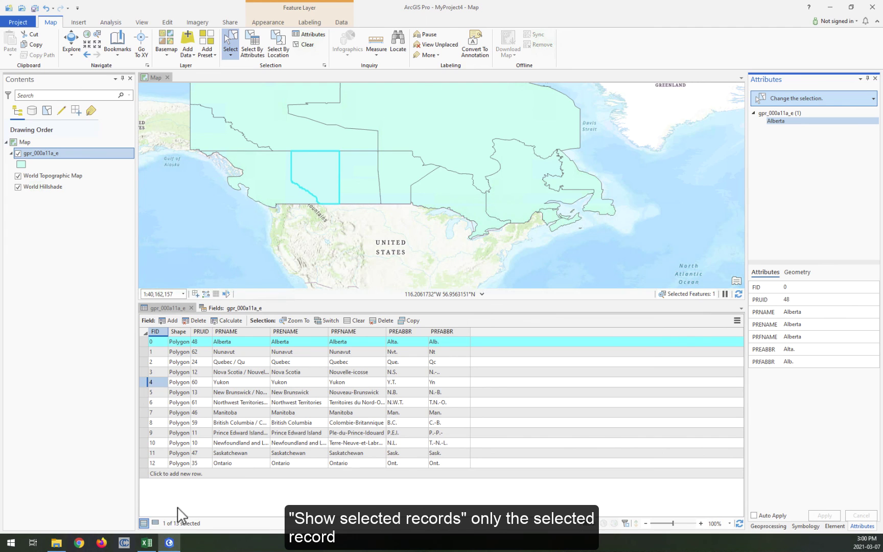
click(156, 524)
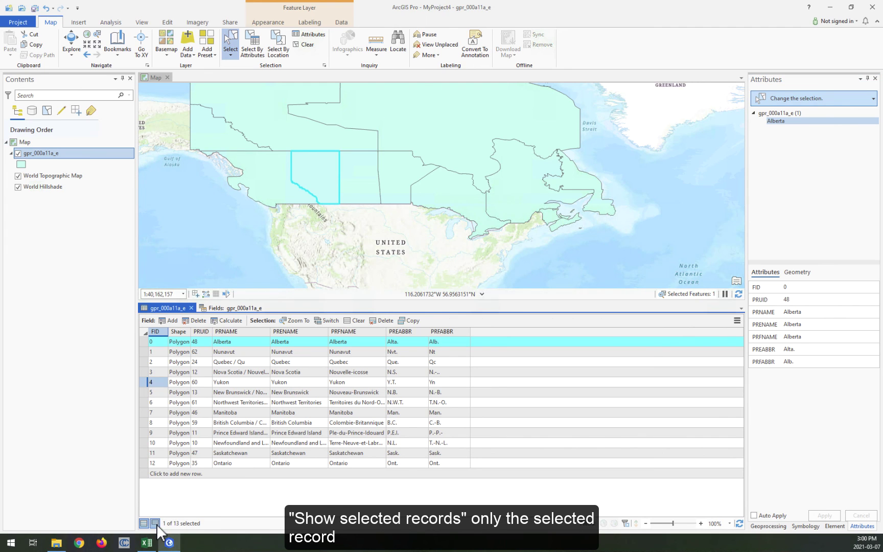